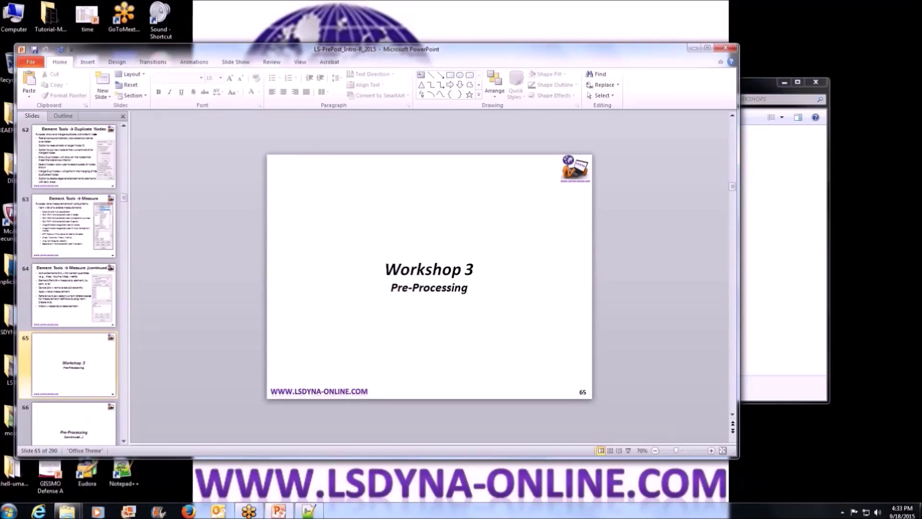
- Minimize the PowerPoint presentation and start LS-PrePost 4.2 from its desktop icon
left_click(693, 48)
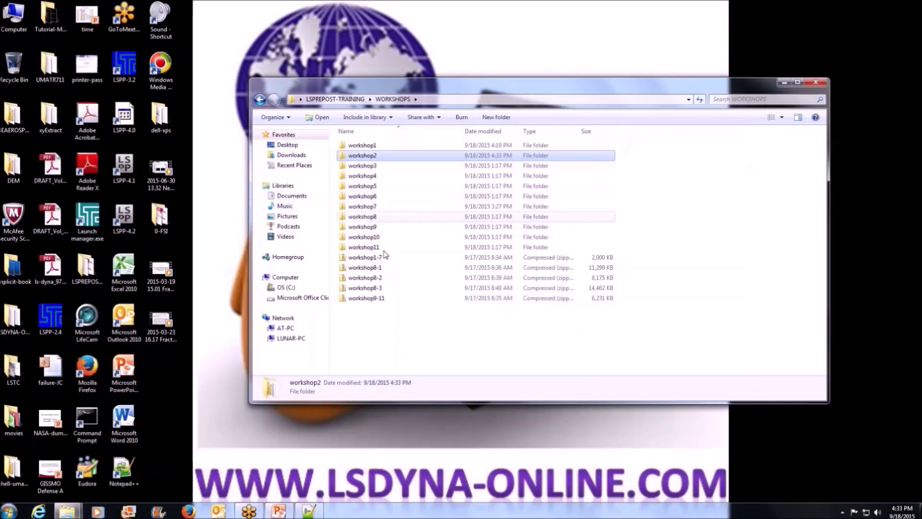
left_click(116, 222)
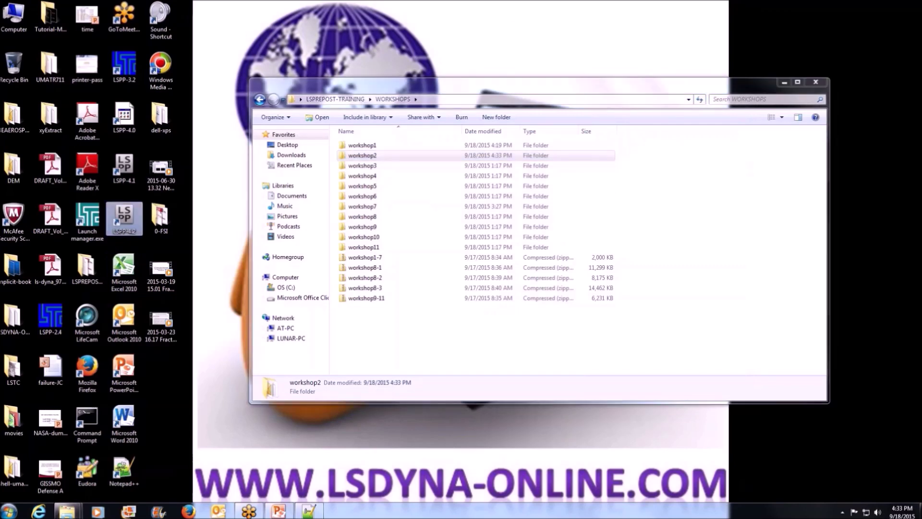
double_click(117, 222)
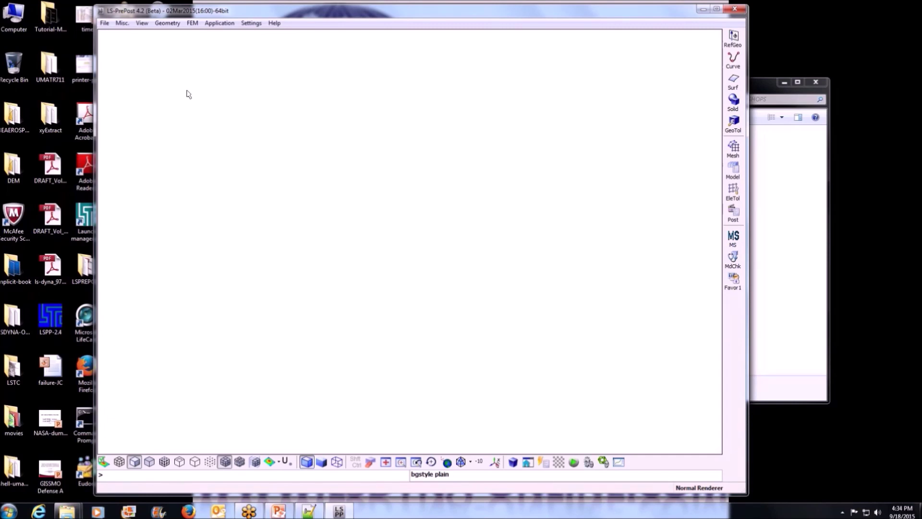
- Open badmesh.k from WORKSHOPS\workshop3 as an LS-DYNA keyword file
left_click(106, 24)
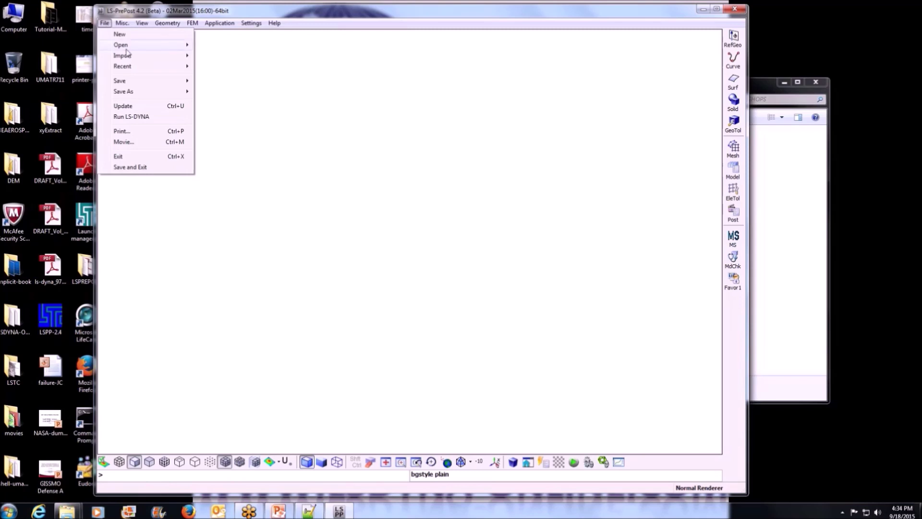
mouse_move(131, 48)
left_click(259, 55)
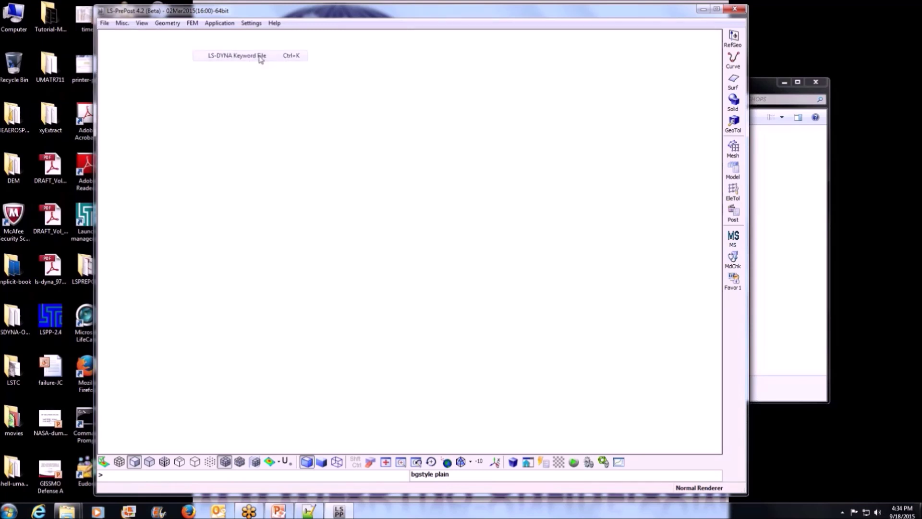
left_click(234, 53)
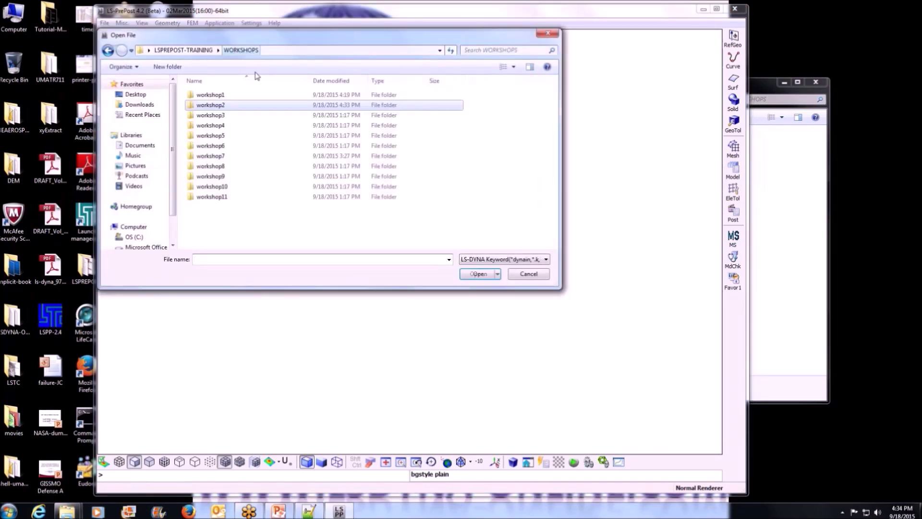
double_click(221, 115)
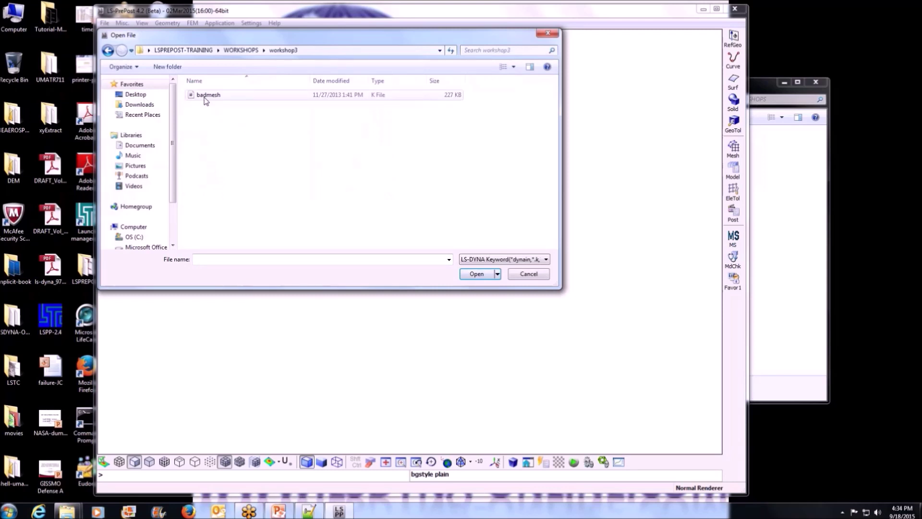
double_click(208, 99)
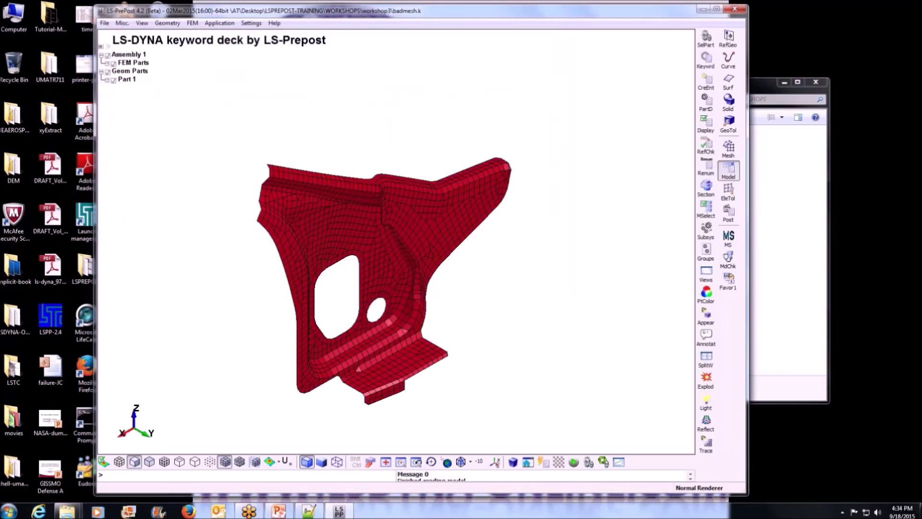
- Orbit the part through edge-on, tilted and front-facing views with mesh lines hidden
mouse_move(473, 336)
left_mouse_down("ctrl")
mouse_move(463, 313)
mouse_move(504, 253)
mouse_move(327, 140)
mouse_move(412, 209)
mouse_move(384, 336)
left_mouse_up("ctrl")
left_click(225, 461)
left_click_drag(313, 383, 490, 418, "ctrl")
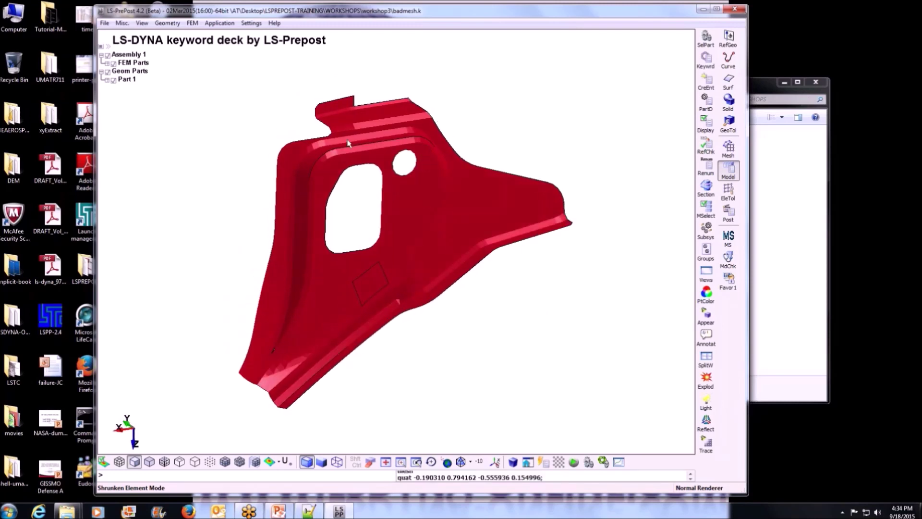
left_click_drag(377, 289, 257, 324, "ctrl")
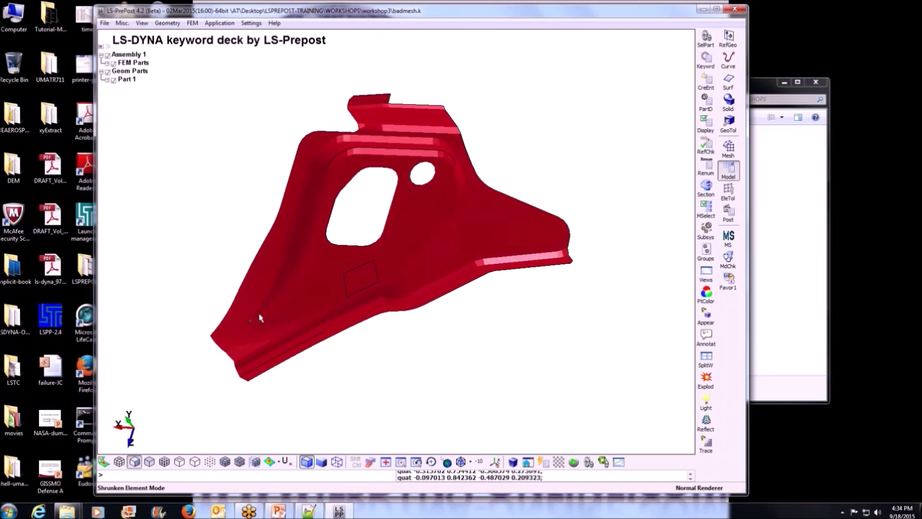
left_click_drag(471, 317, 377, 308, "ctrl")
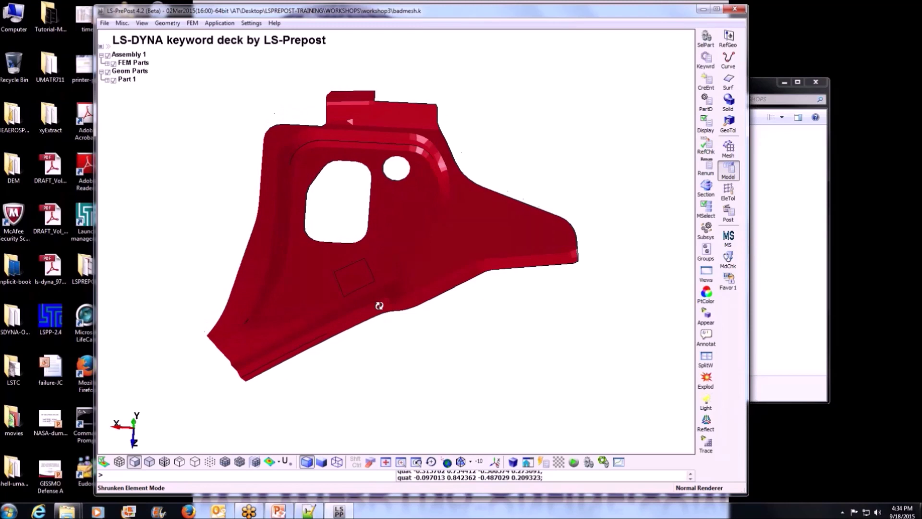
- Show the mesh lines again and bring up the Duplicate Nodes tool from EleTol
left_click(225, 462)
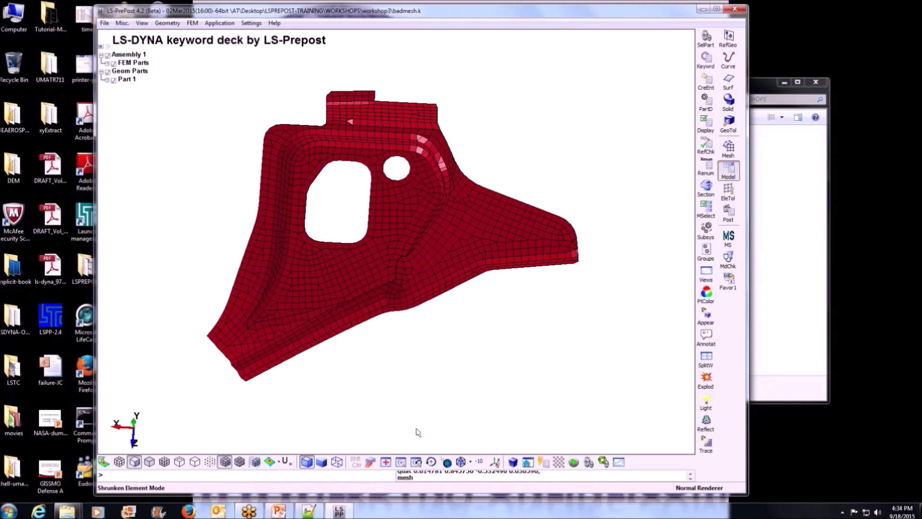
left_click(726, 198)
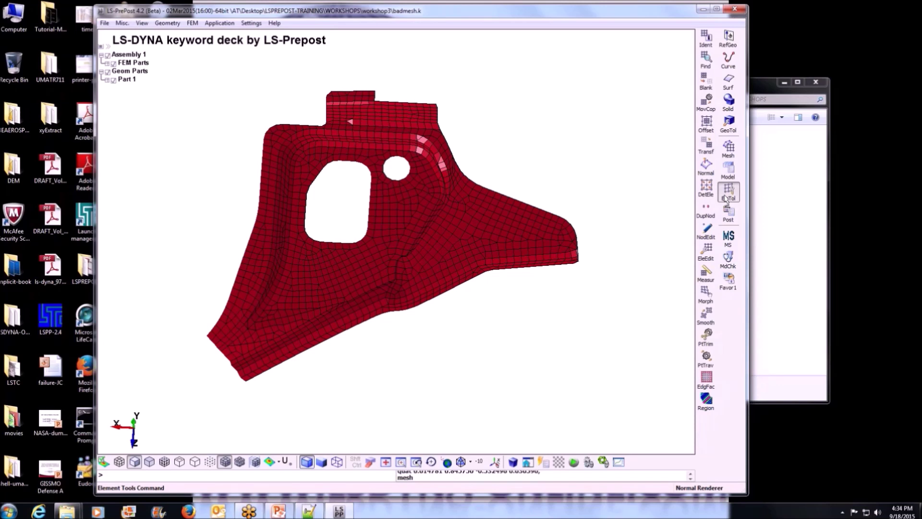
left_click(705, 215)
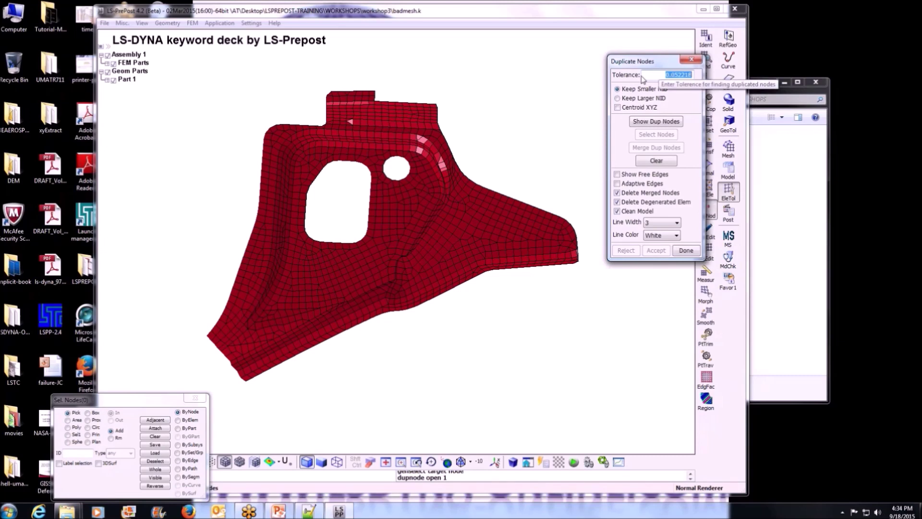
- Mark duplicate nodes among all visible nodes, enter a 0.1 tolerance, and clear the markers
left_click(158, 478)
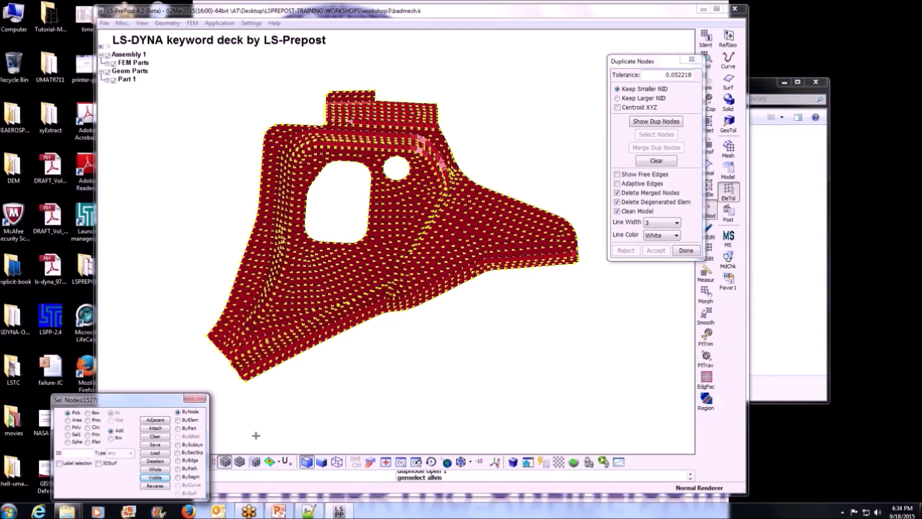
left_click(666, 124)
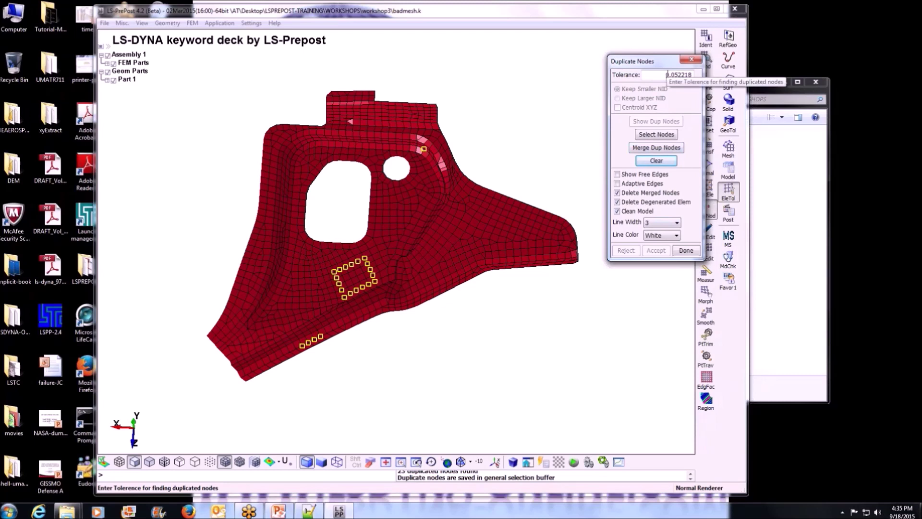
left_click_drag(671, 74, 693, 75)
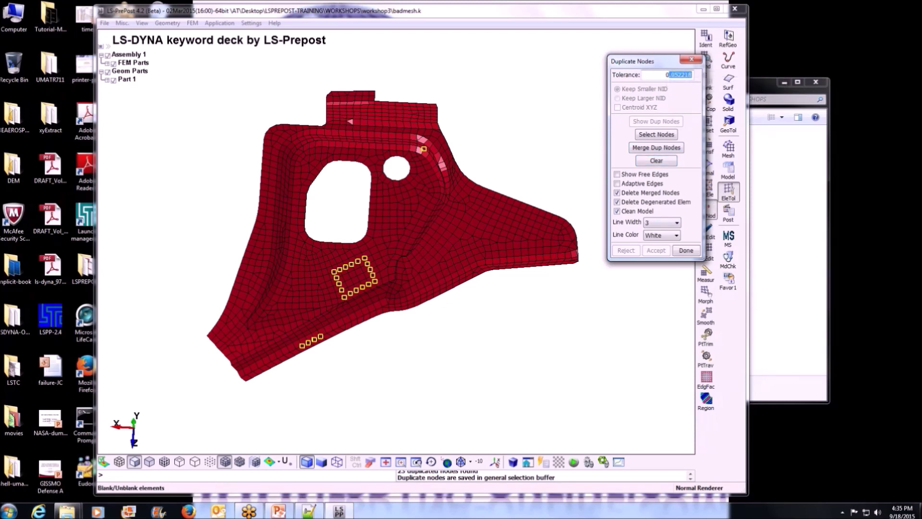
type("0.1")
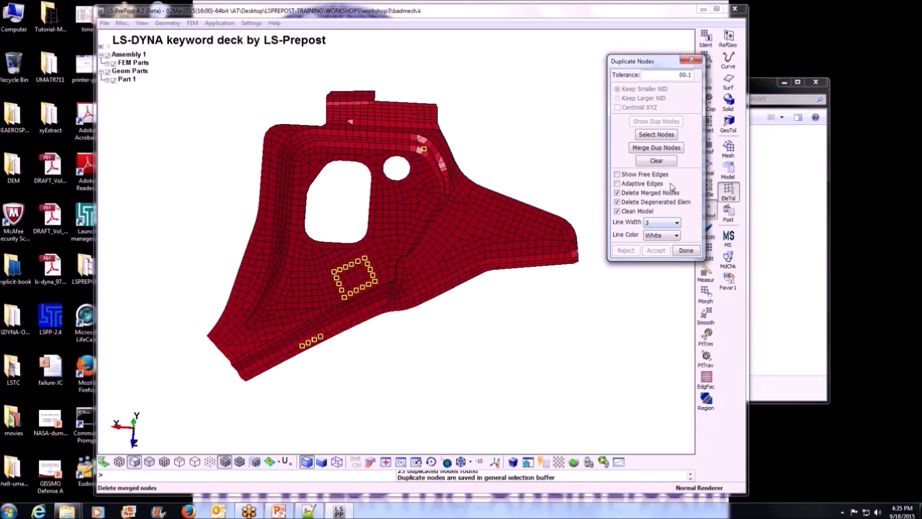
left_click(656, 160)
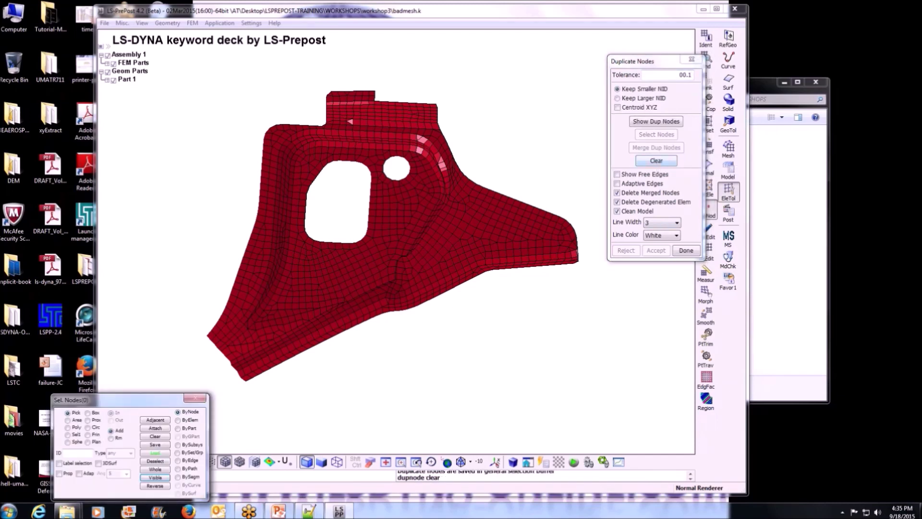
- Re-check all visible nodes at tolerance 0.1, flagging 20 duplicates, then change tolerance to 1
left_click(684, 81)
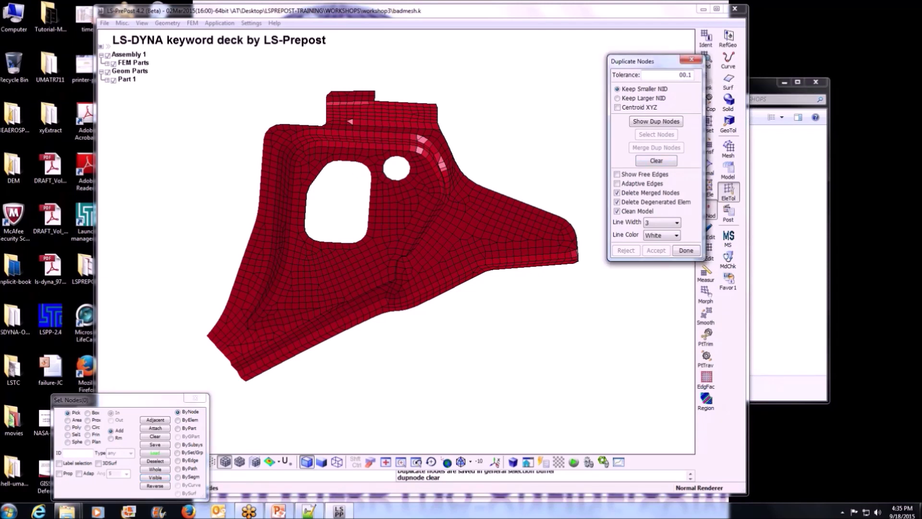
left_click(164, 478)
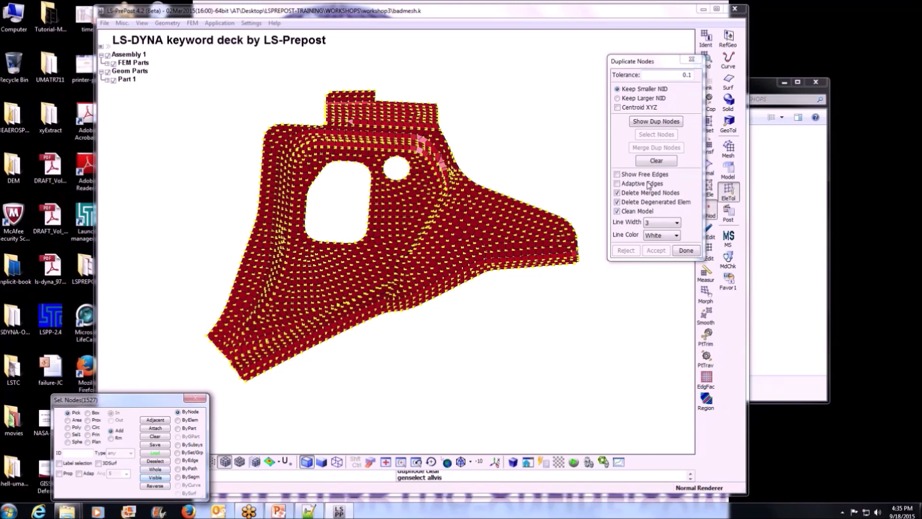
left_click(656, 121)
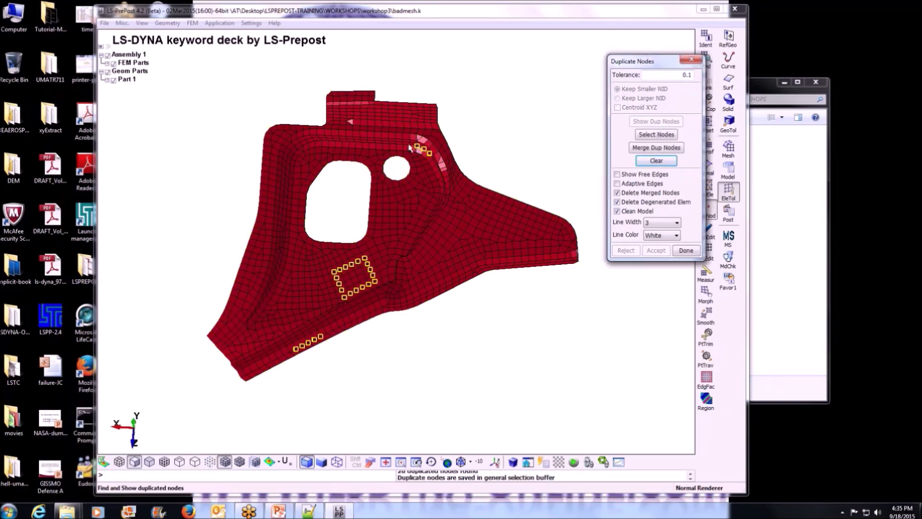
double_click(680, 75)
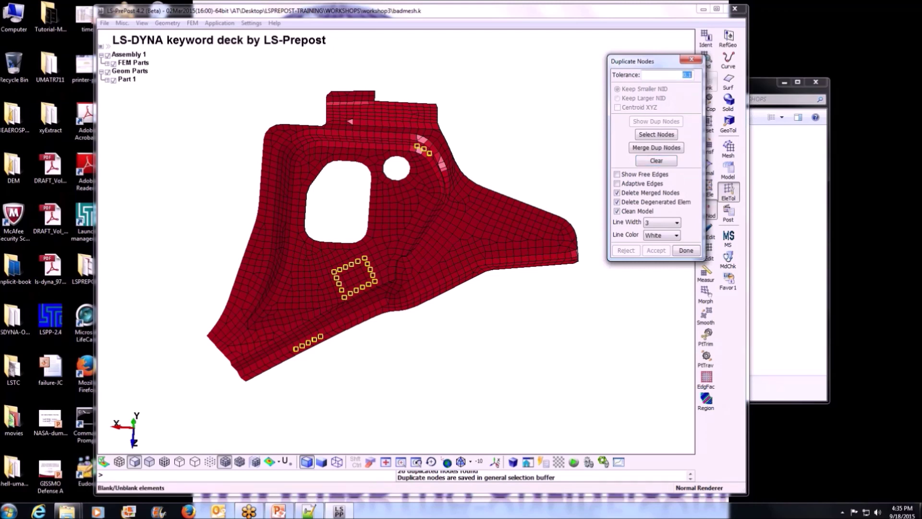
type("1")
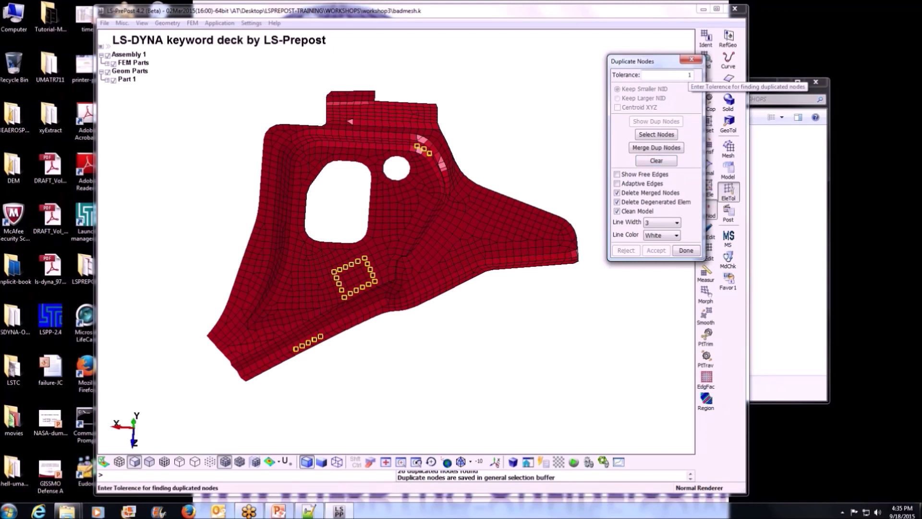
- Clear old results and re-check all visible nodes at tolerance 1, marking 38 duplicates
left_click(659, 161)
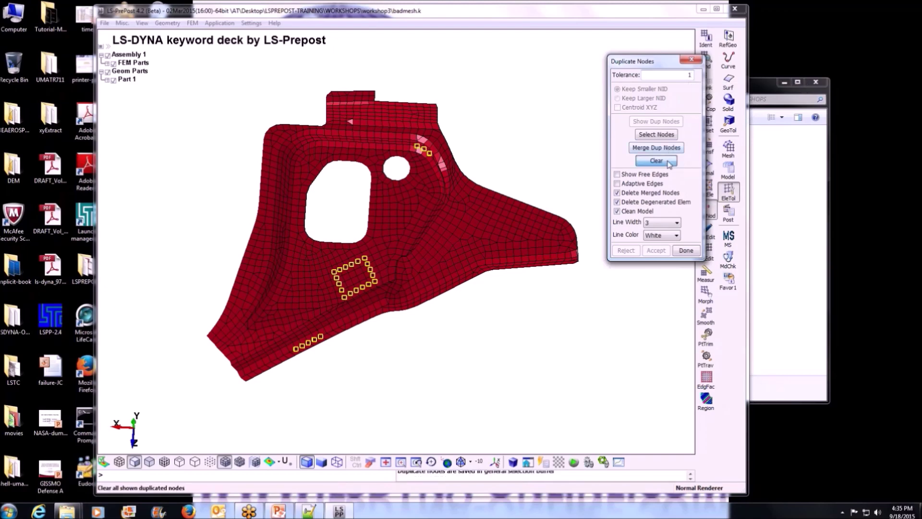
left_click(164, 477)
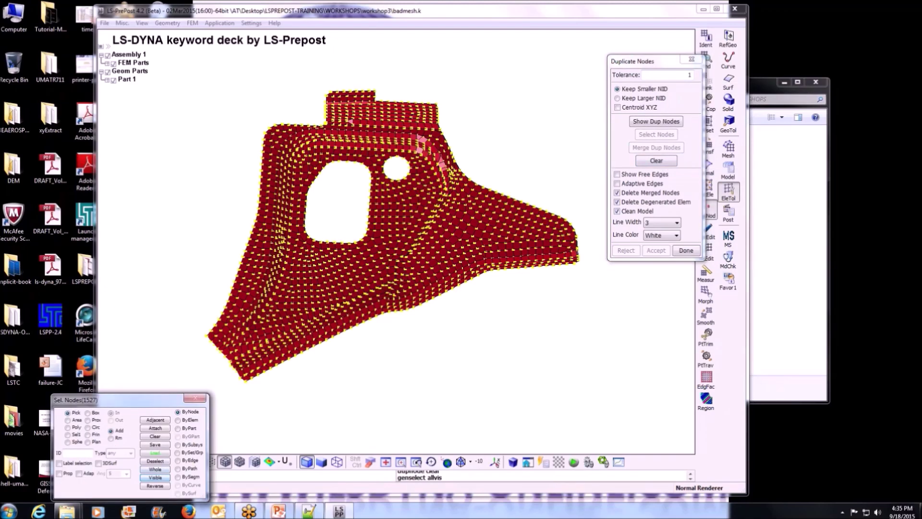
left_click(654, 123)
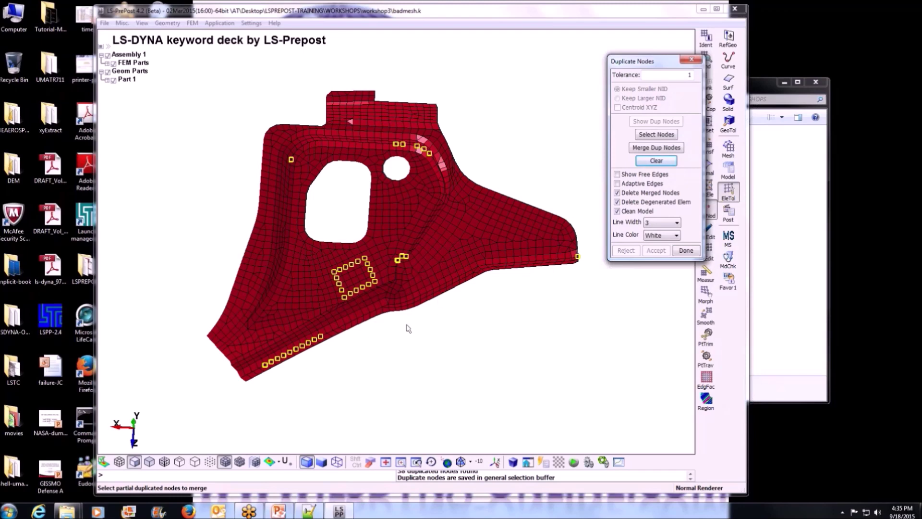
- Zoom in and rotate around a pair of duplicate nodes, then fit the part back in view
left_click_drag(451, 374, 454, 397, "shift")
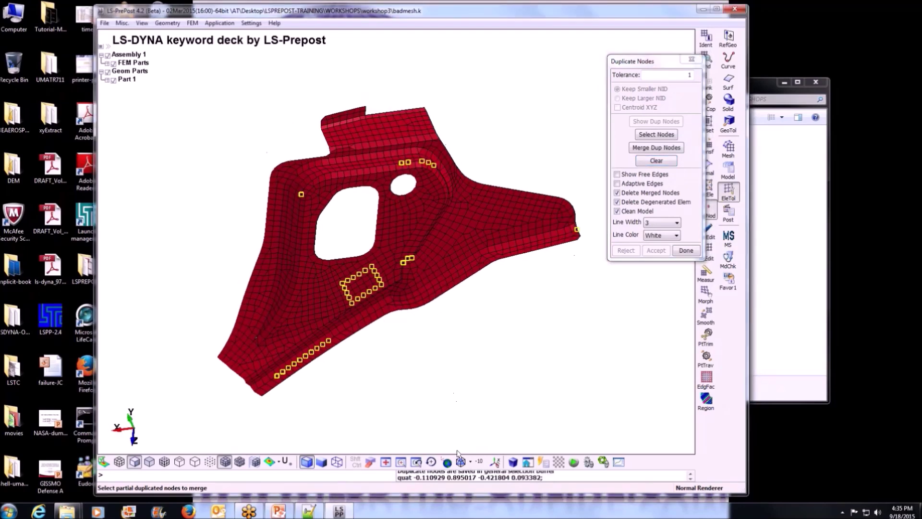
left_click(401, 462)
left_click_drag(398, 247, 417, 271)
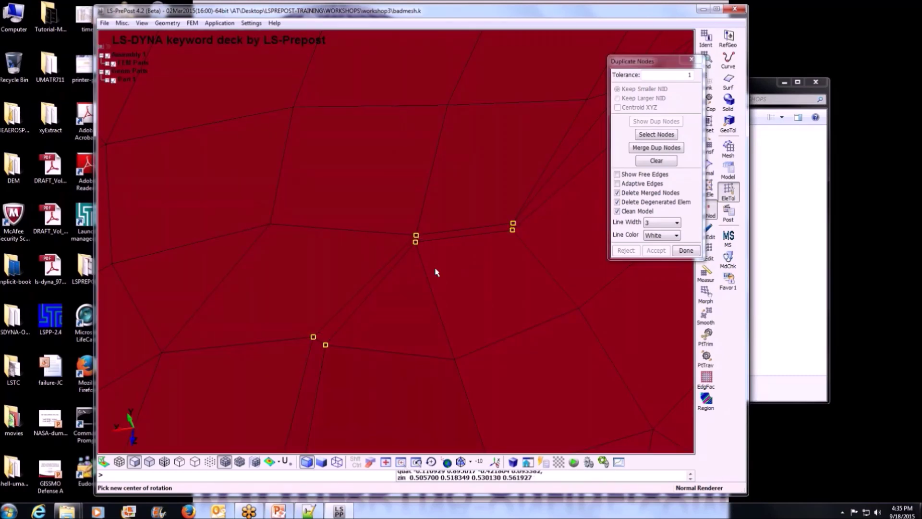
left_click_drag(421, 258, 364, 279, "shift")
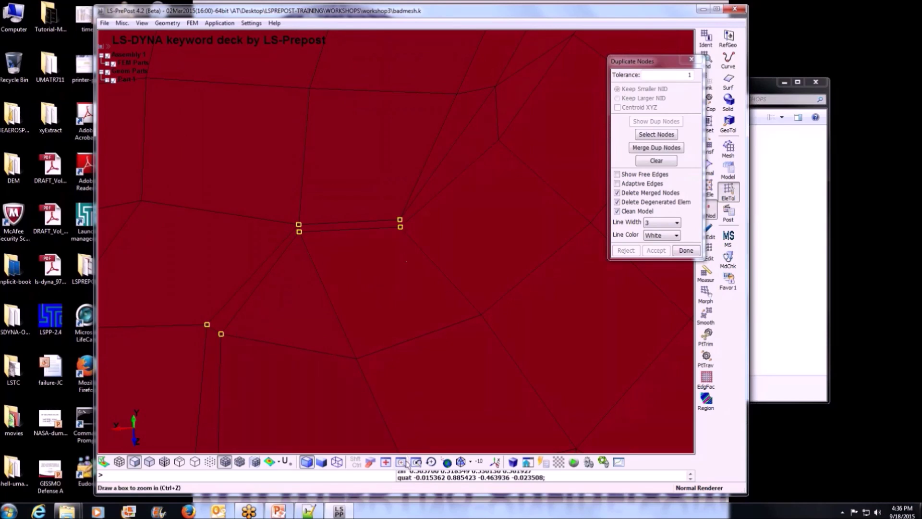
left_click(401, 462)
left_click(386, 462)
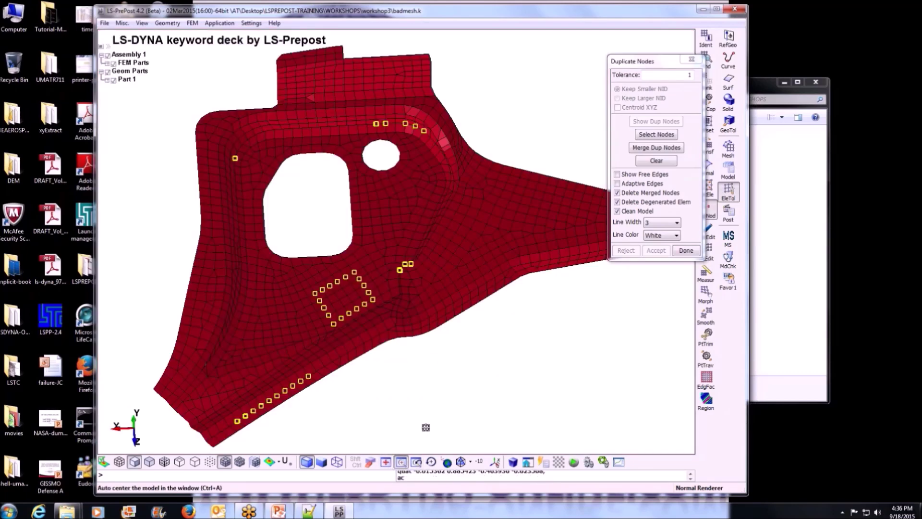
- Inspect close-ups of the marked nodes near the top and a single marked node, then refit
left_click(431, 462)
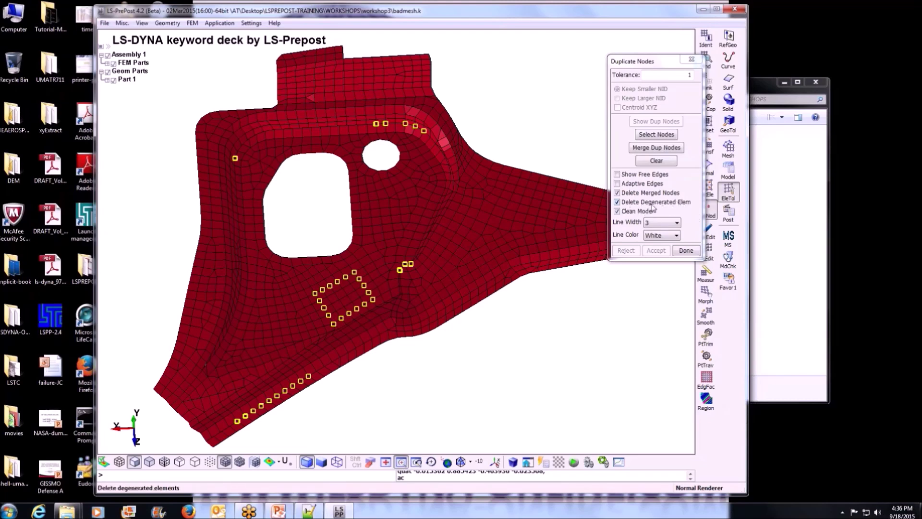
left_click(402, 461)
left_click_drag(367, 111, 400, 140)
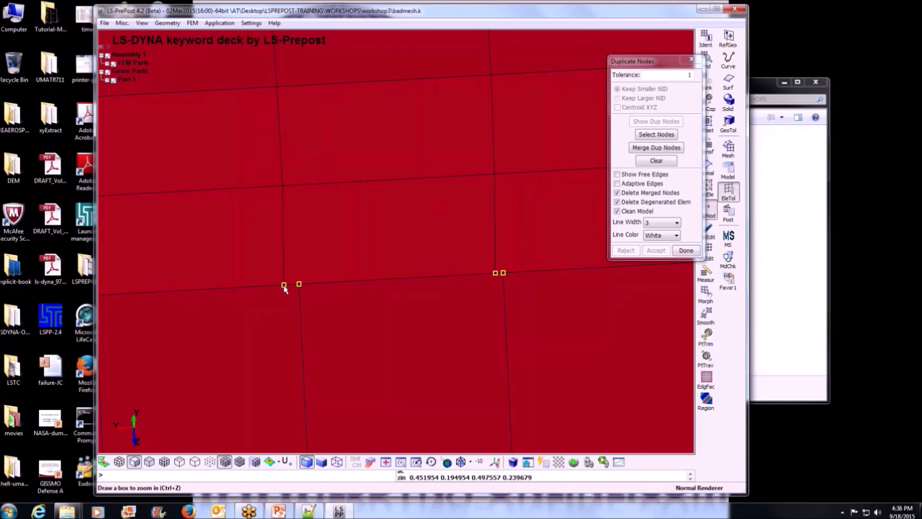
left_click(396, 460)
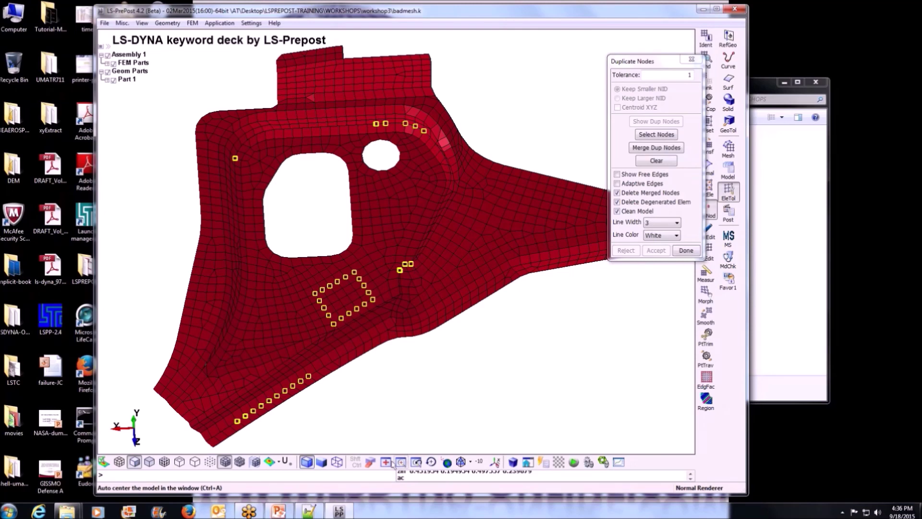
left_click(401, 462)
left_click_drag(294, 369, 318, 395)
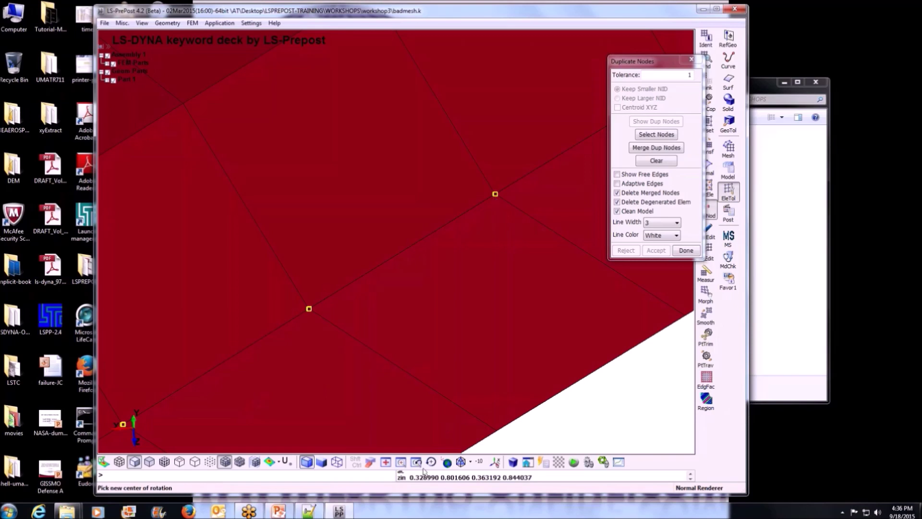
left_click(401, 462)
left_click_drag(496, 186, 504, 206)
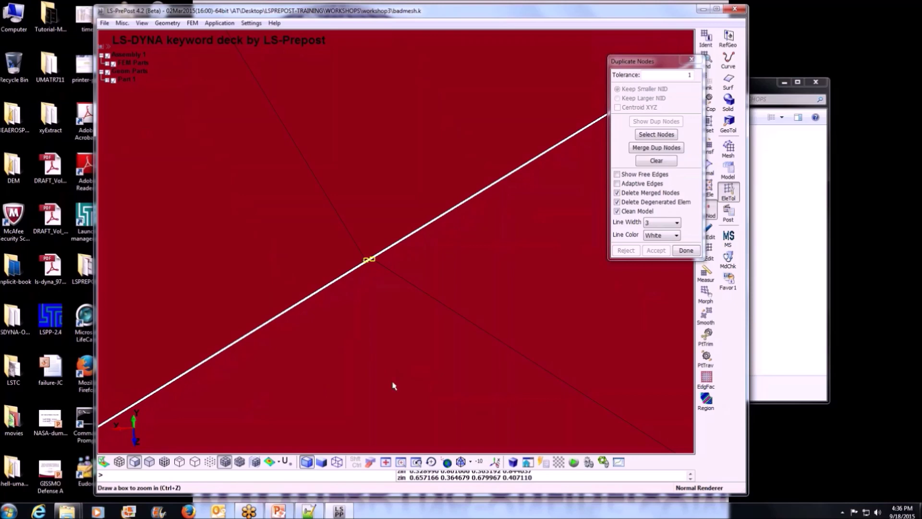
left_click(386, 462)
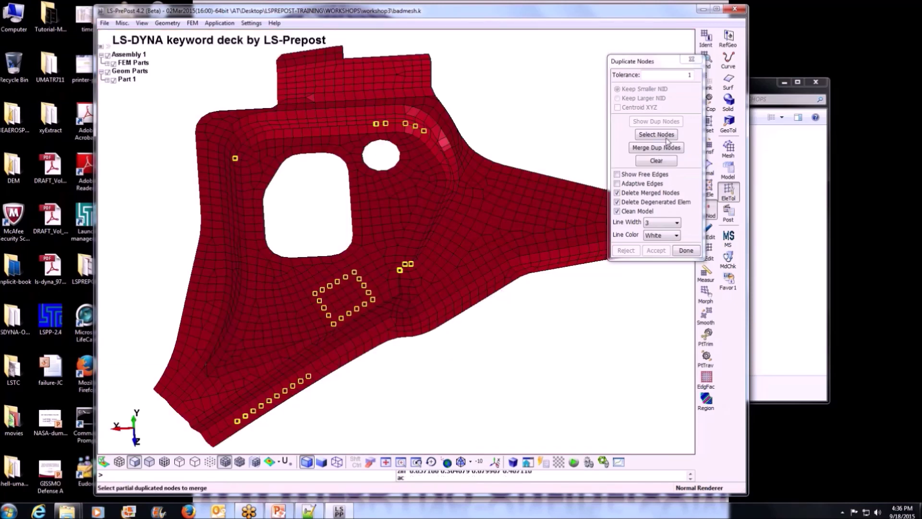
- Merge the marked duplicate nodes, accept the merge, and close the tool
left_click(652, 149)
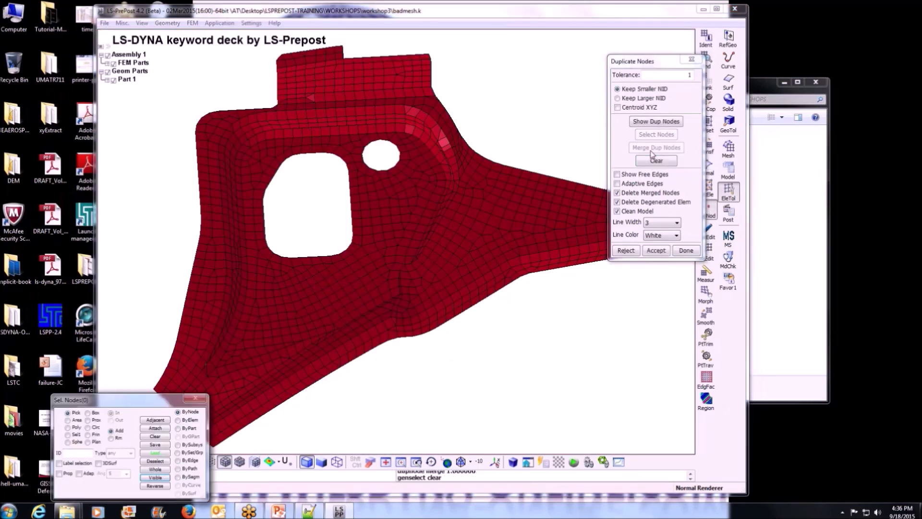
left_click(657, 251)
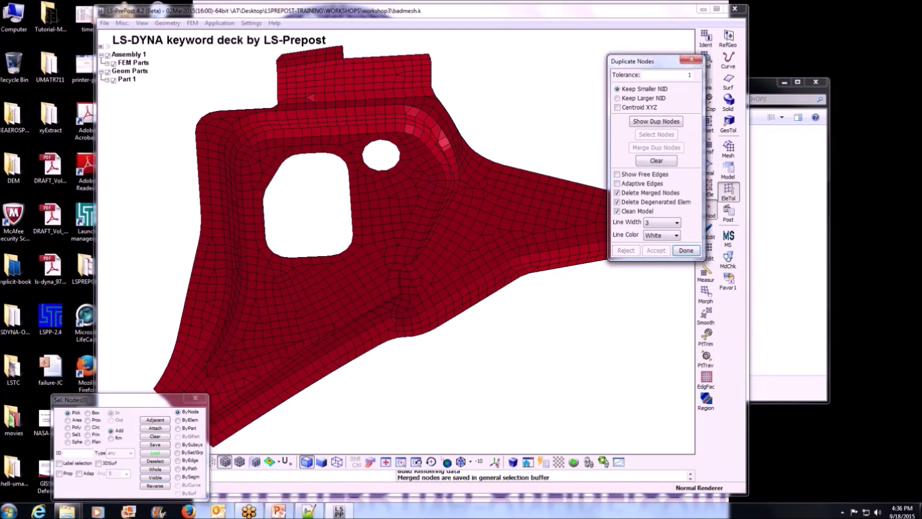
left_click(686, 250)
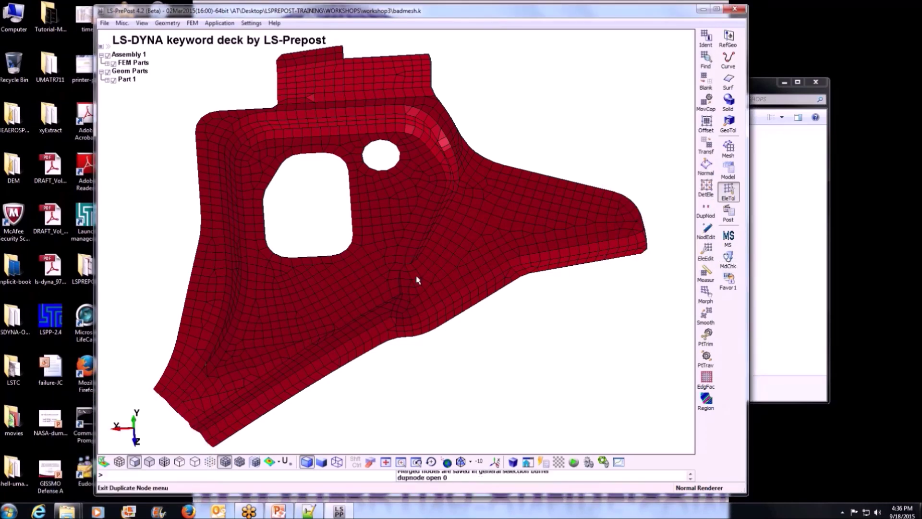
- Box-zoom onto the small triangular gap and orbit around it as the new rotation centre
mouse_move(450, 362)
left_mouse_down("ctrl")
mouse_move(520, 253)
mouse_move(516, 269)
mouse_move(402, 298)
mouse_move(500, 283)
mouse_move(436, 329)
mouse_move(414, 184)
left_mouse_up("ctrl")
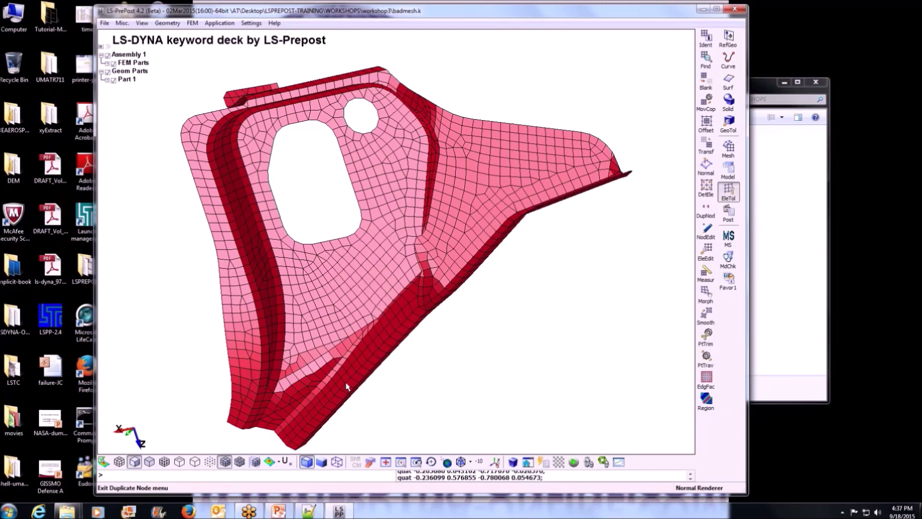
left_click_drag(317, 369, 370, 352, "ctrl")
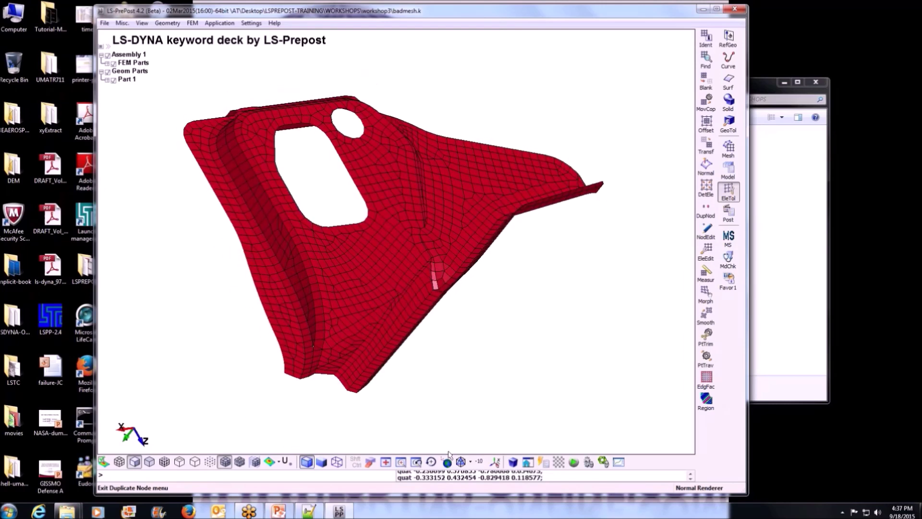
left_click(401, 461)
left_click_drag(302, 337, 328, 357)
scroll(438, 296, "up", 3)
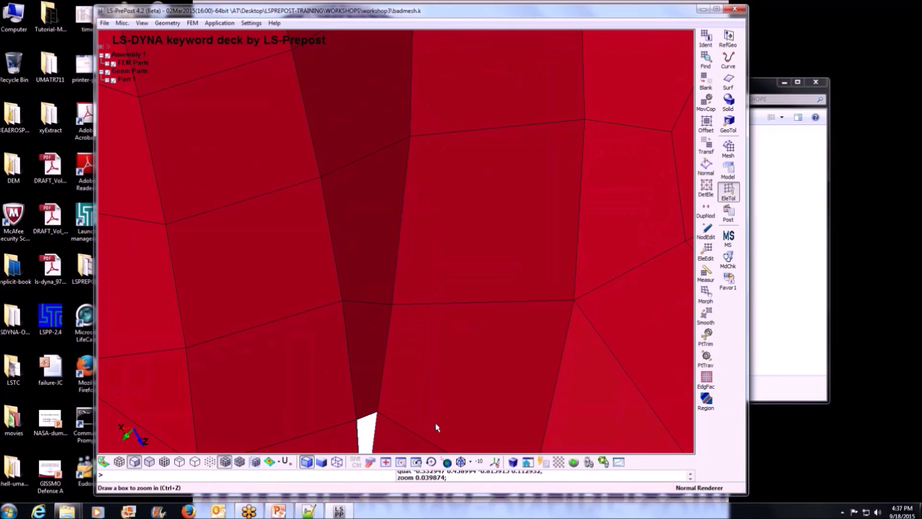
scroll(437, 426, "down", 3)
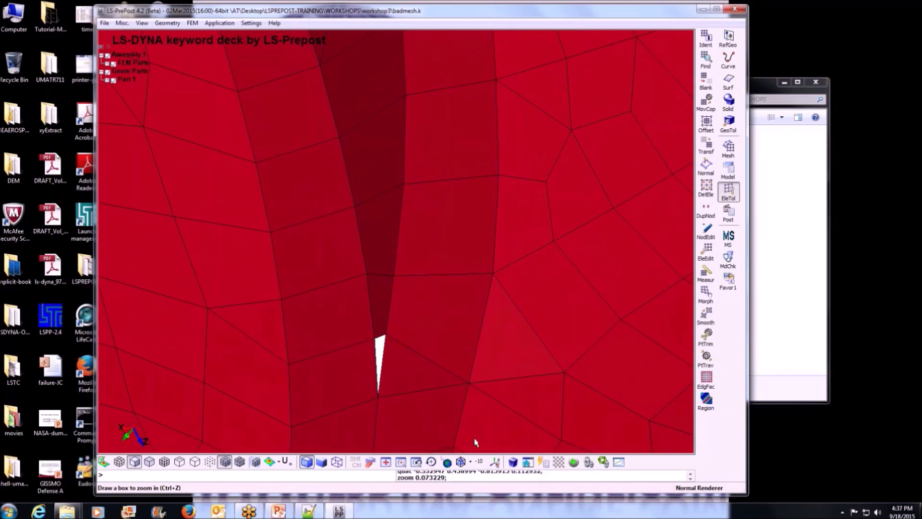
left_click(431, 462)
left_click(376, 399)
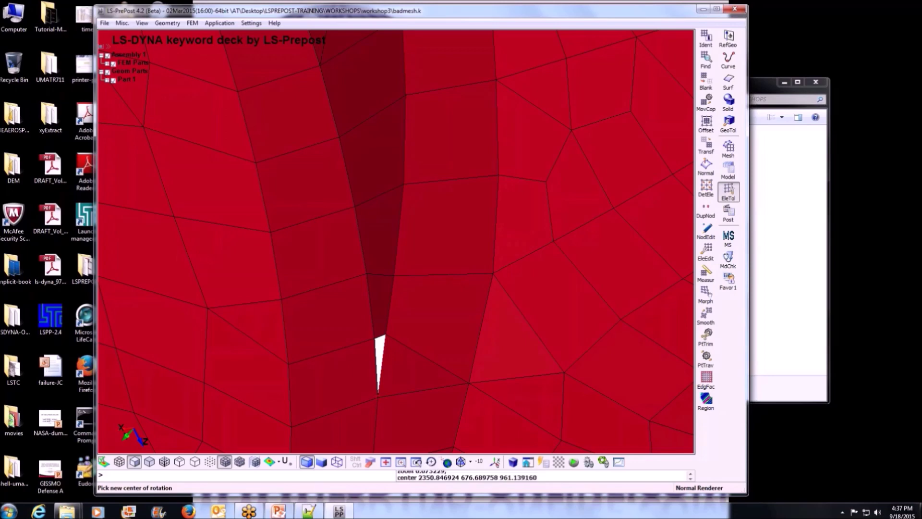
left_click_drag(366, 392, 366, 369, "shift")
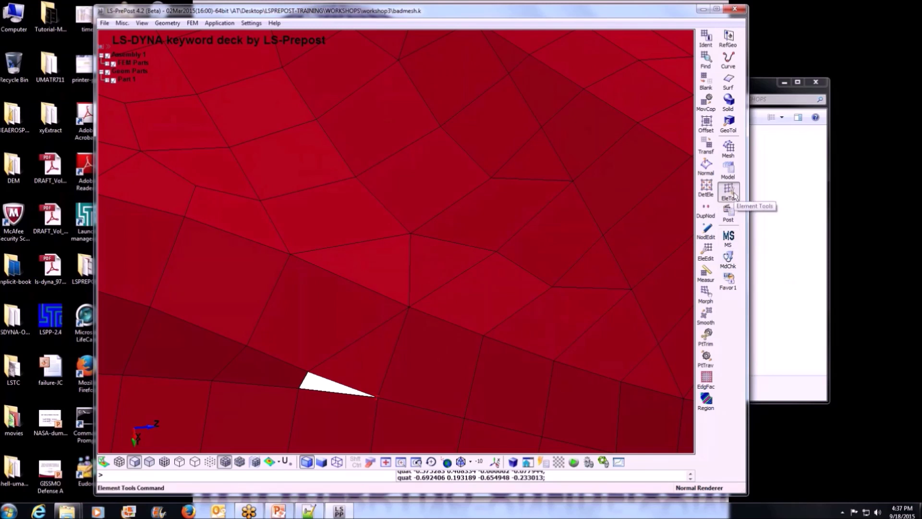
- Set up element creation for triangle-only shells assigned to part 1
left_click(705, 259)
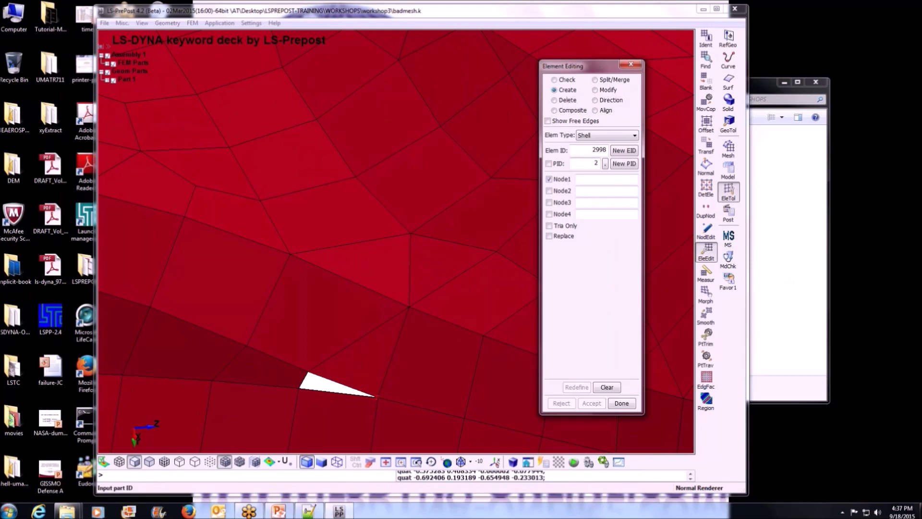
left_click(550, 227)
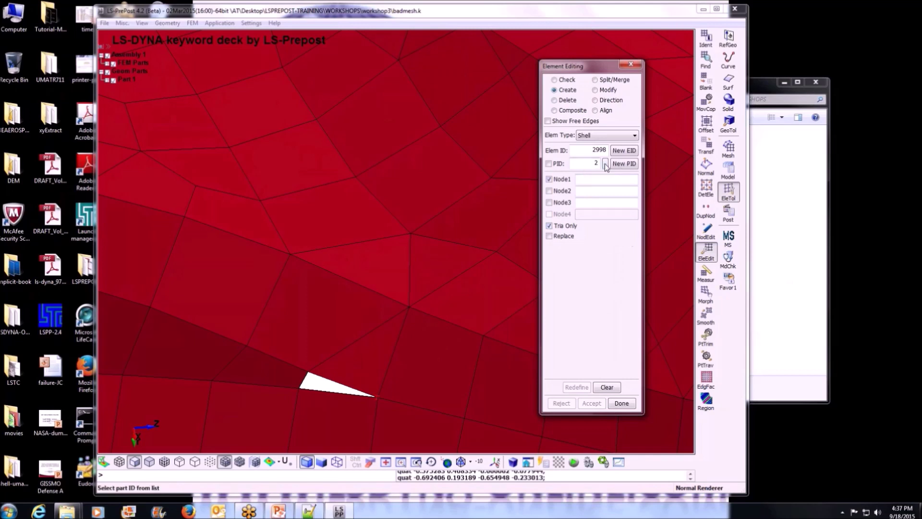
left_click(388, 206)
left_click(605, 164)
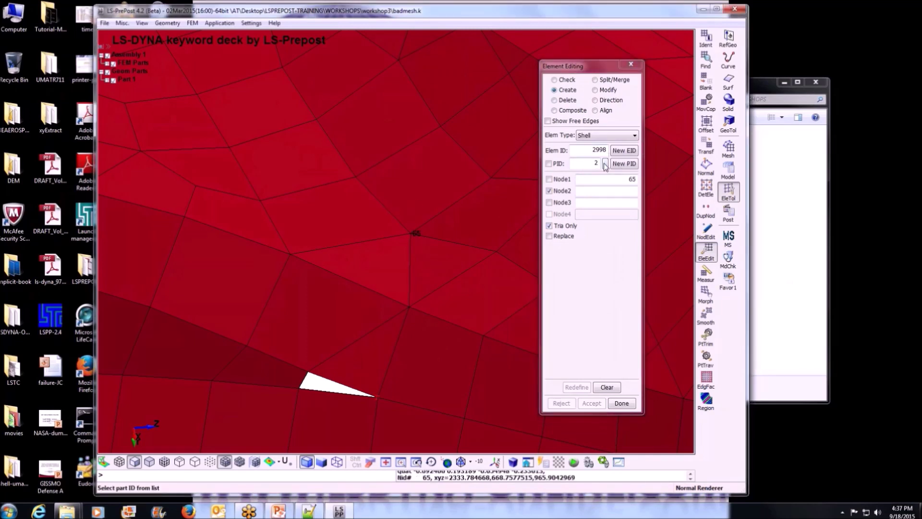
double_click(592, 332)
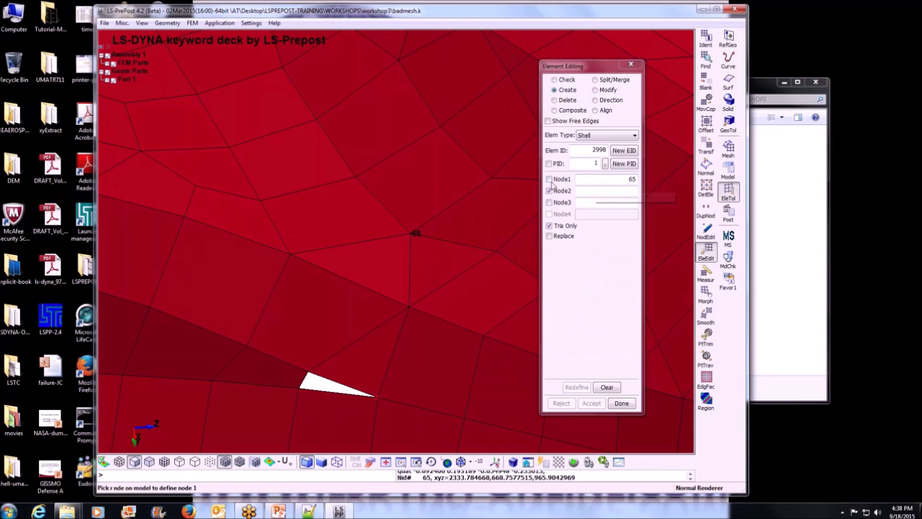
- Build a trial triangle from node 1317 and two corner points, then discard it
left_click(549, 180)
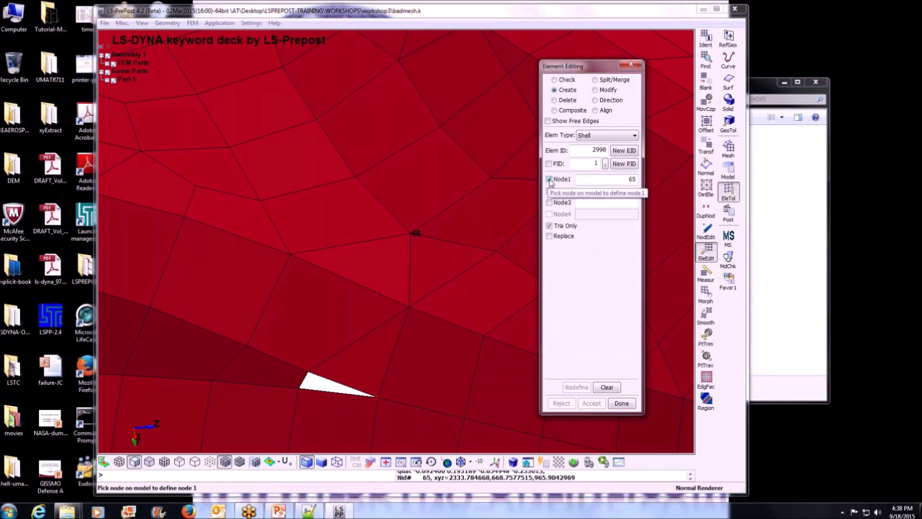
left_click(374, 397)
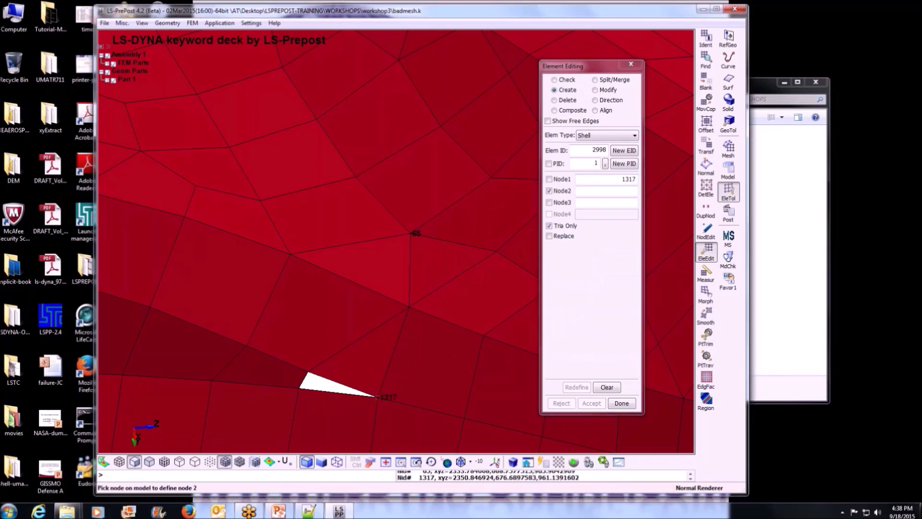
left_click(308, 373)
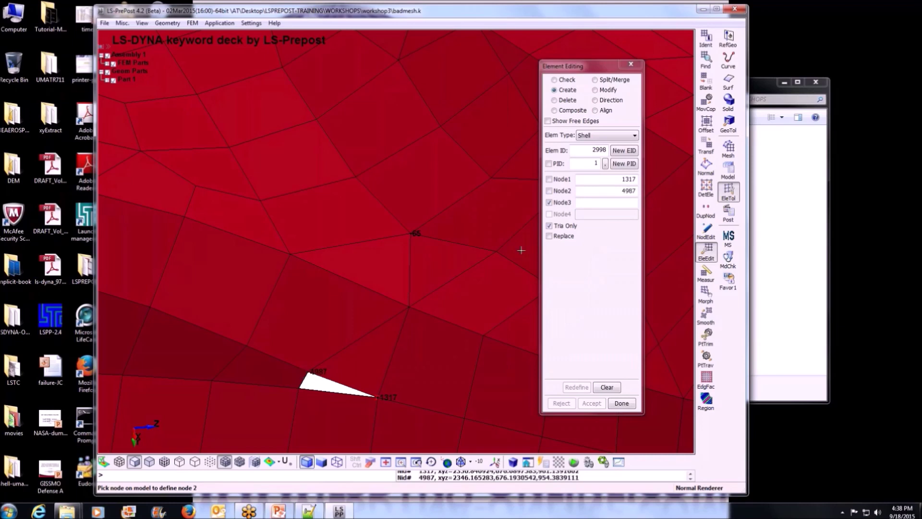
left_click(300, 392)
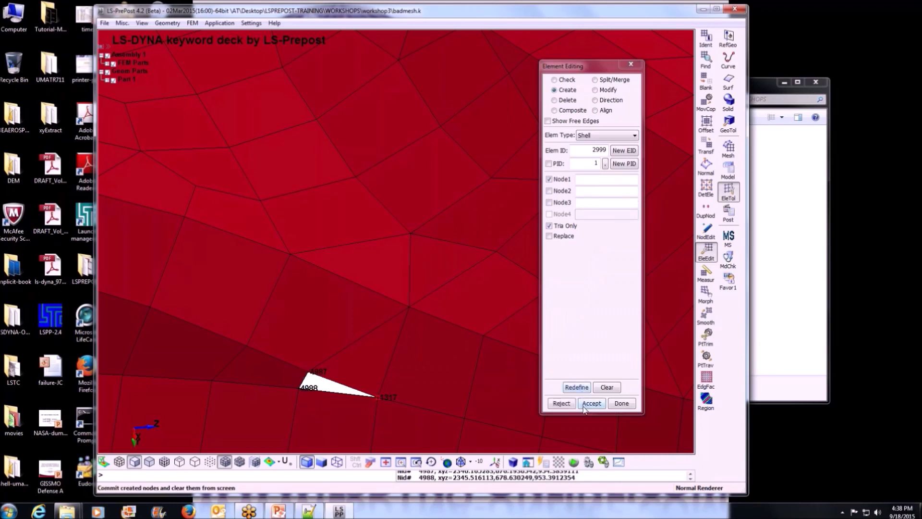
left_click(585, 405)
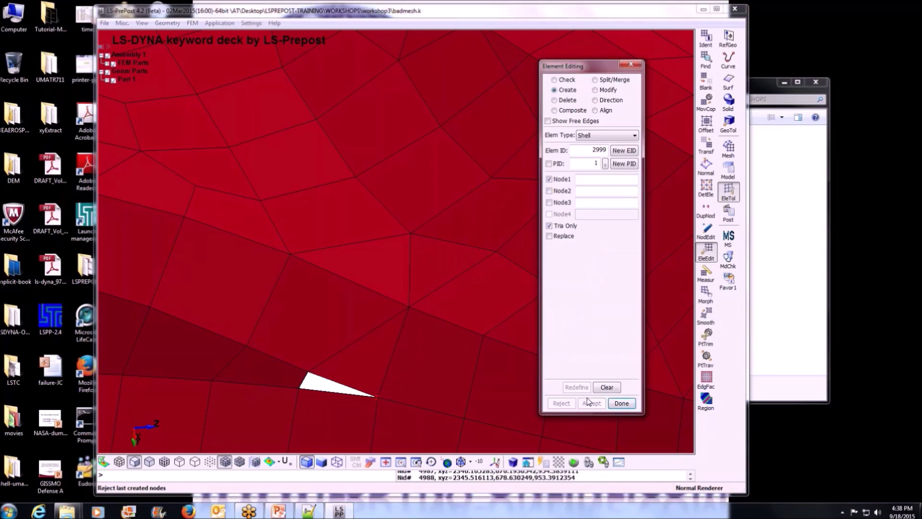
- Recreate the triangle from node 1317 and two corners, accept shell 2999, and fit the view
left_click(375, 397)
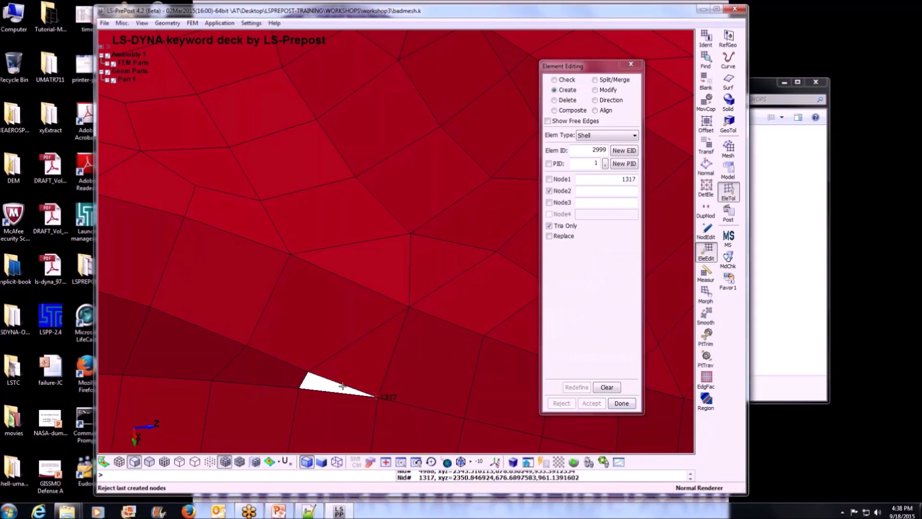
left_click(303, 370)
left_click(301, 388)
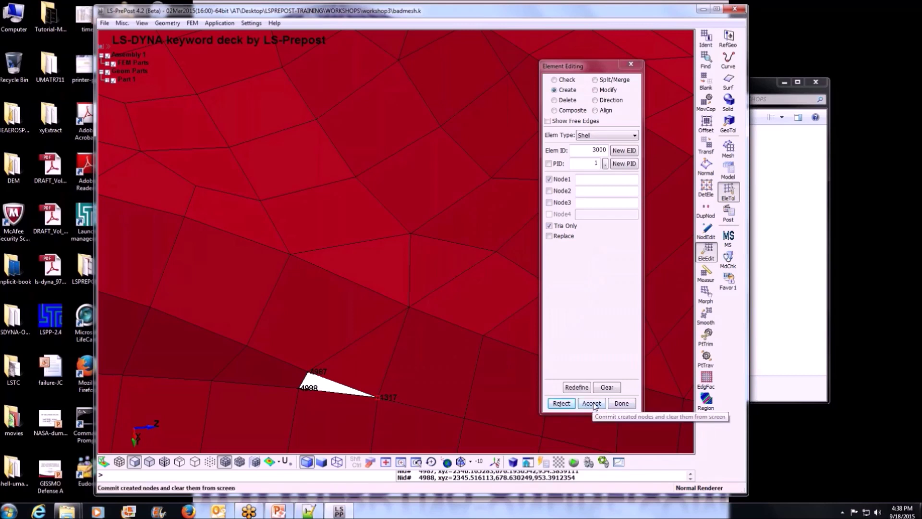
left_click(592, 403)
left_click(621, 404)
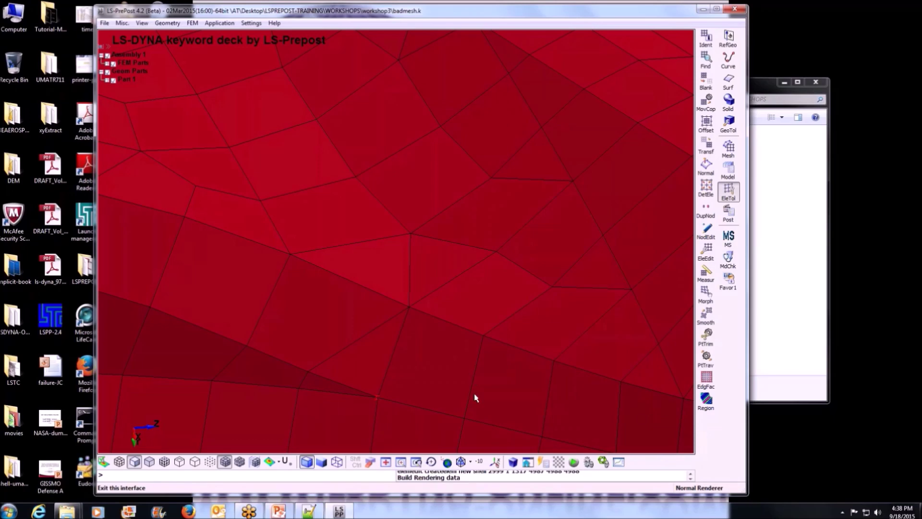
left_click(385, 461)
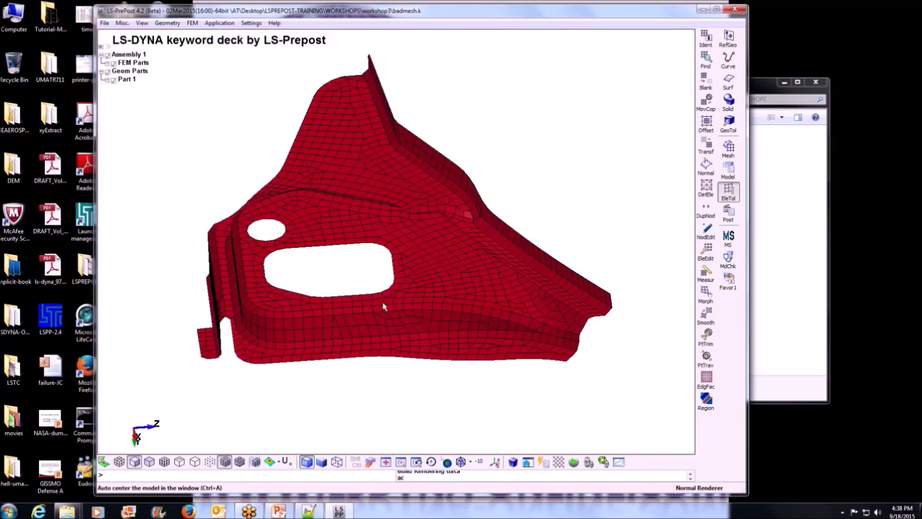
- Box-zoom on the part's pointed end with its uneven edge elements, then reopen Element Editing
left_click_drag(379, 307, 358, 406, "ctrl")
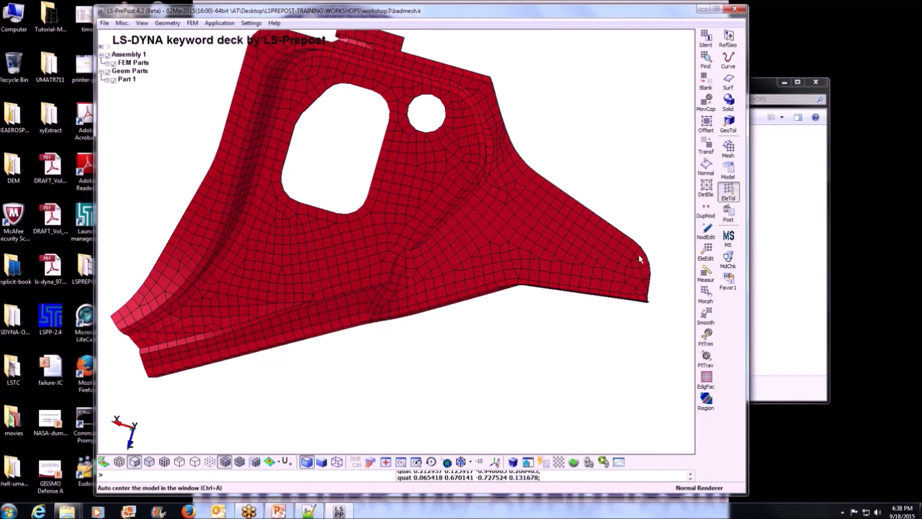
left_click(495, 461)
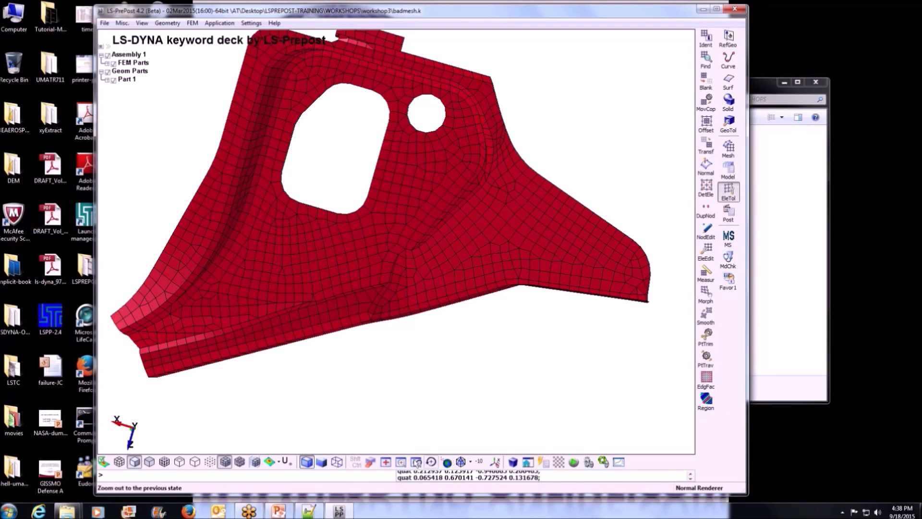
left_click(386, 462)
left_click(401, 462)
left_click_drag(485, 218, 607, 311)
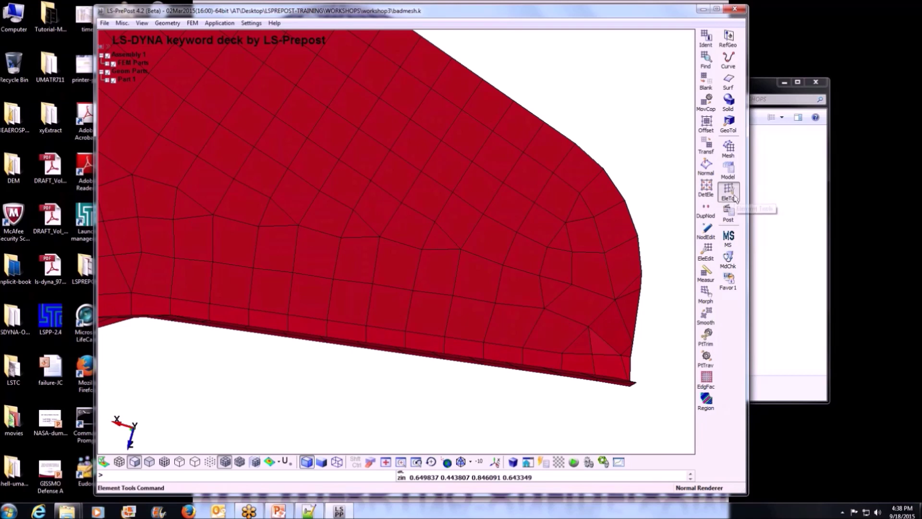
left_click(713, 252)
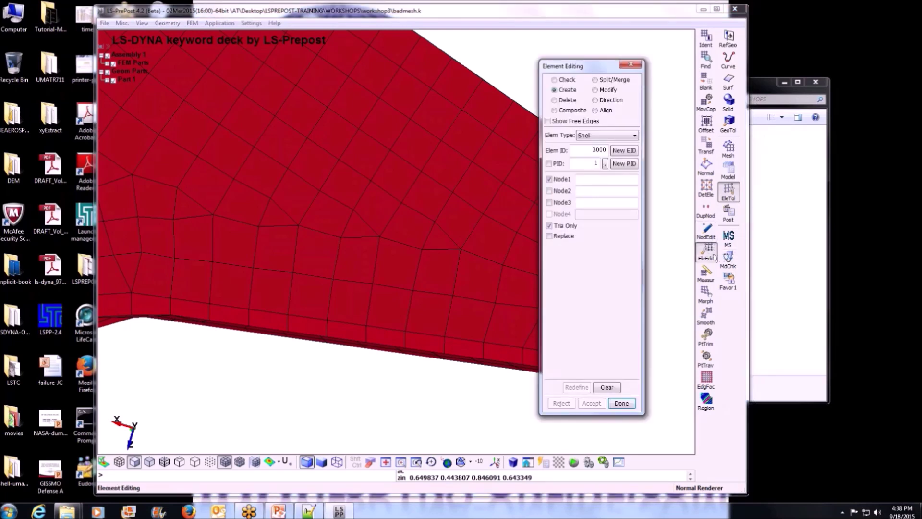
- With Node Editing's Align, move nodes 3454 and 3455 onto the line from node 3453 to 3459, and accept
left_click(714, 257)
left_click(704, 232)
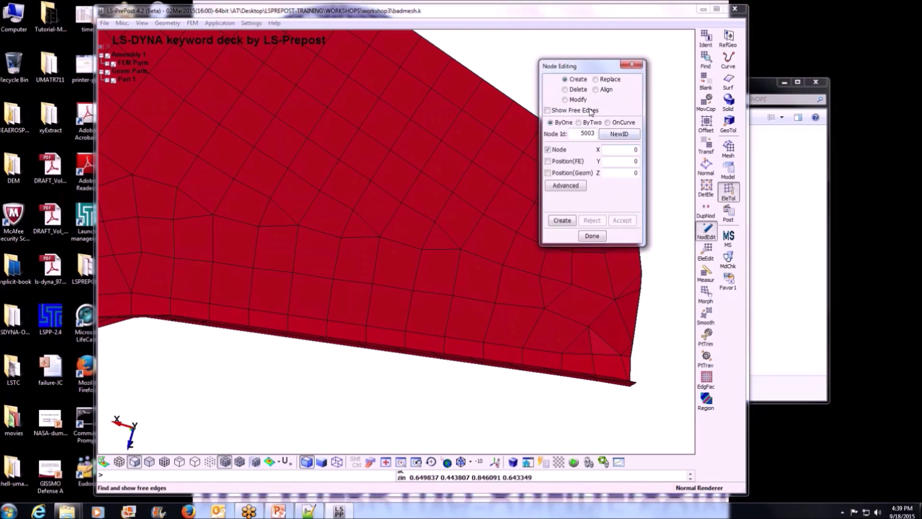
left_click(595, 90)
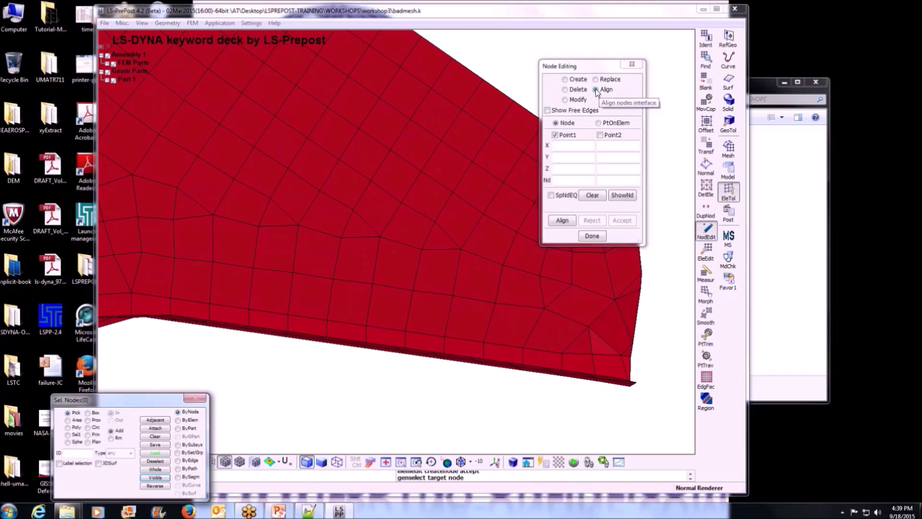
left_click(212, 217)
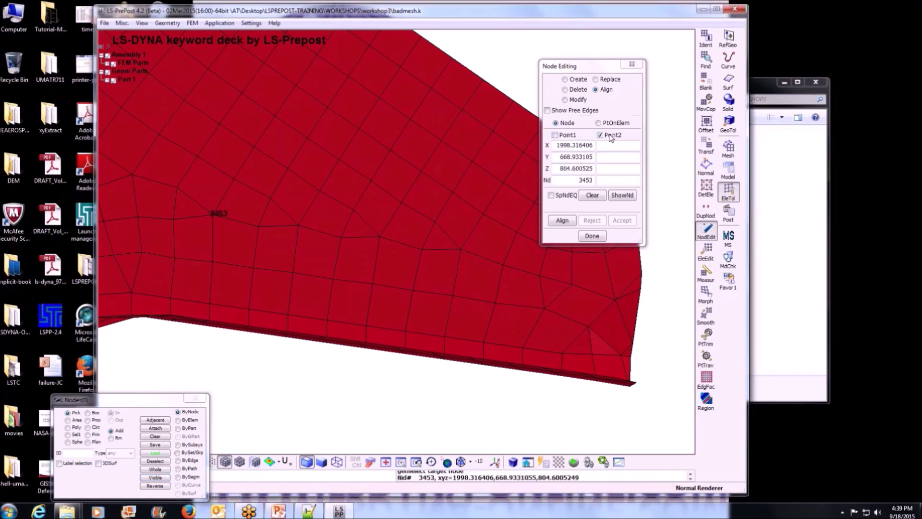
left_click(472, 256)
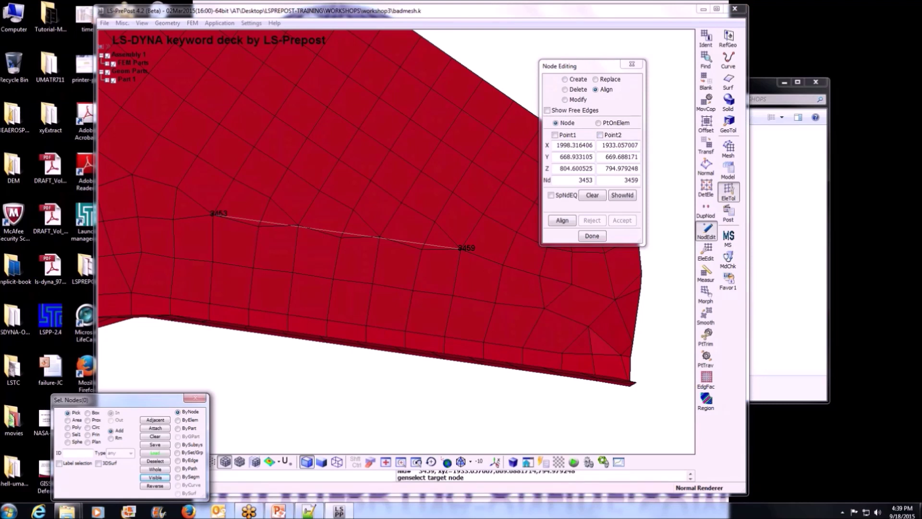
left_click(258, 227)
left_click(298, 225)
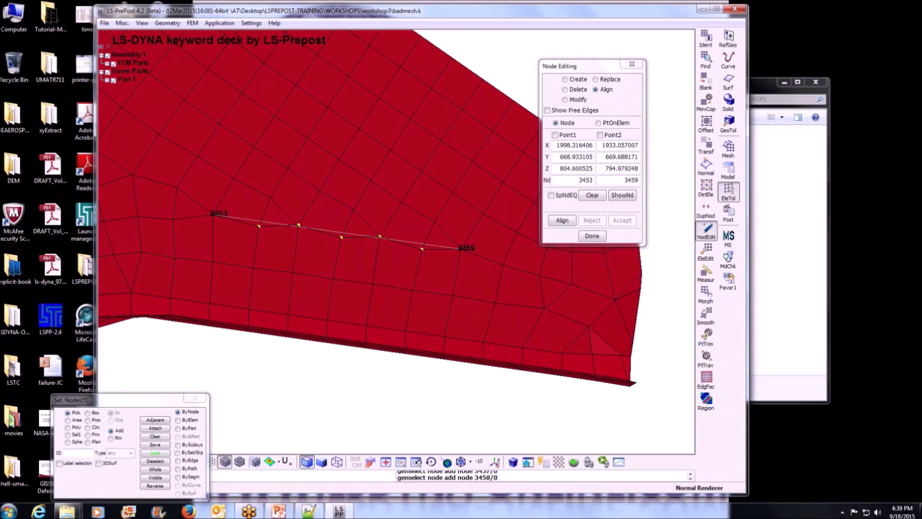
left_click(562, 220)
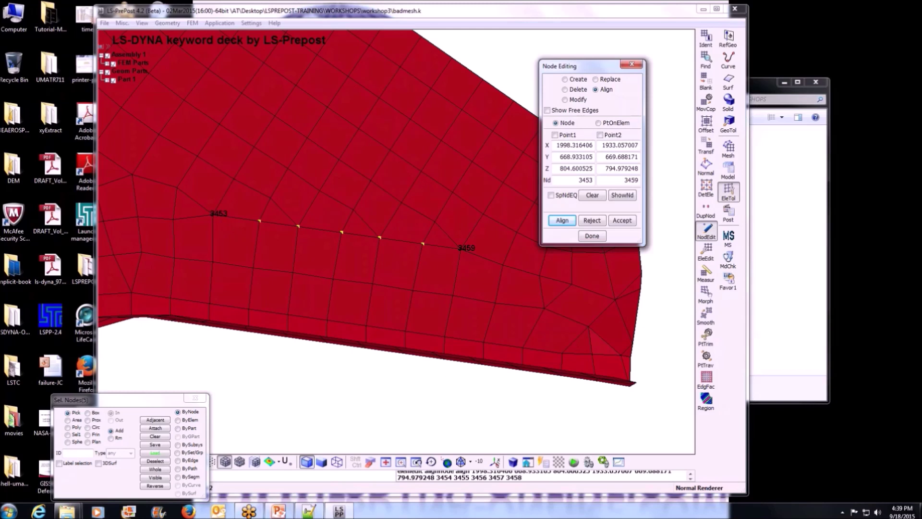
left_click(622, 220)
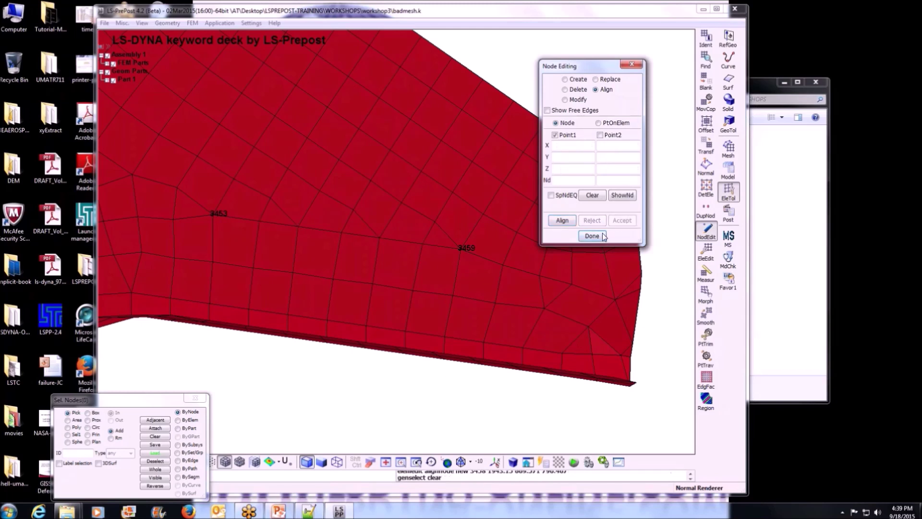